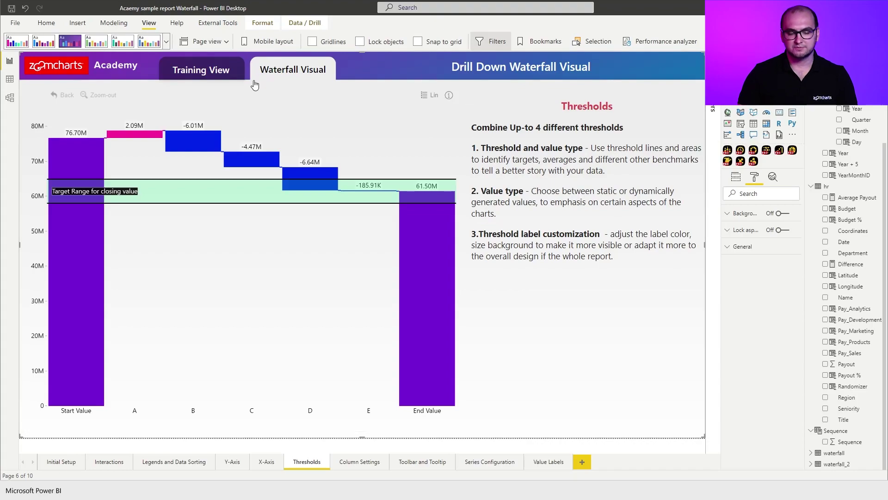
Put the Thresholds page into Training View and select the empty canvas-sized visual
left_click(205, 78, "ctrl")
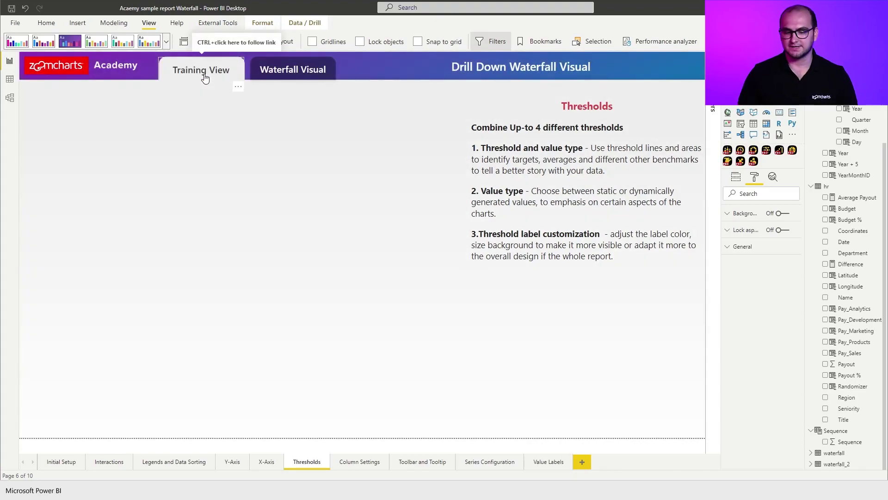
left_click(304, 210)
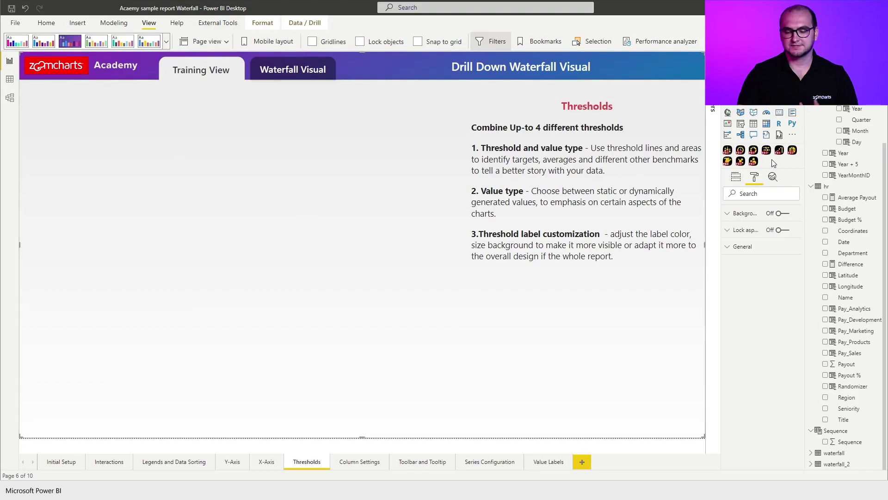
Insert a Drill Down Waterfall visual, enlarge it over the left area, and turn Background off
left_click(780, 150)
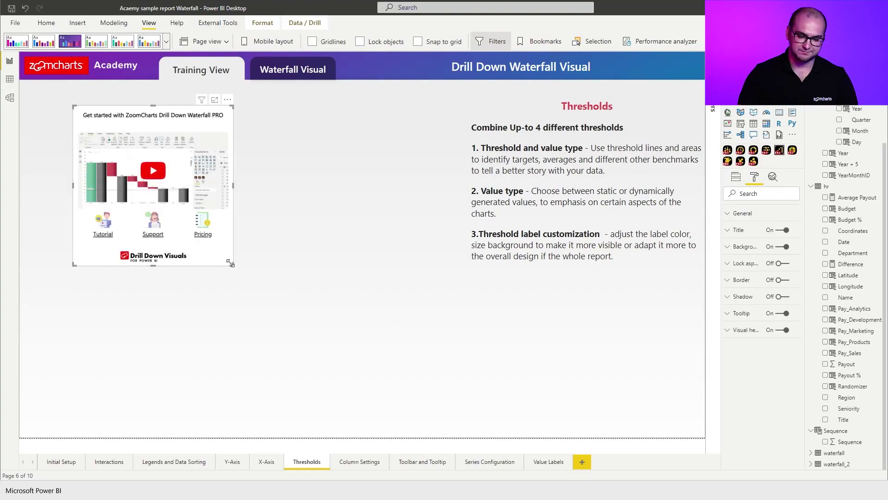
left_click_drag(233, 266, 440, 418)
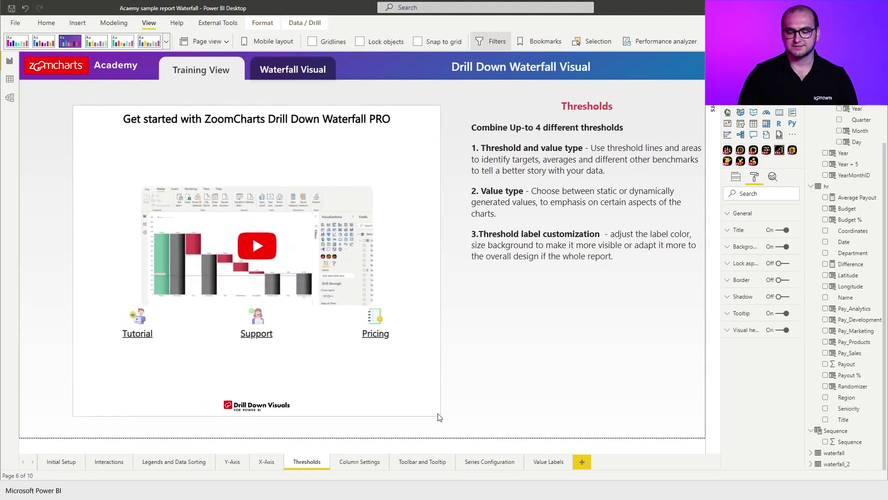
left_click(782, 247)
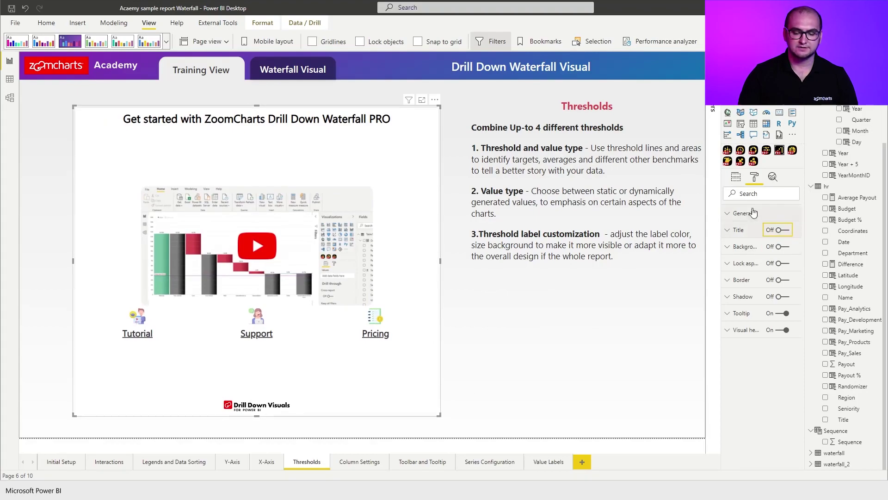
Assign New Date Year and Month as category, Difference as change, and Sequence as sort order
left_click(736, 178)
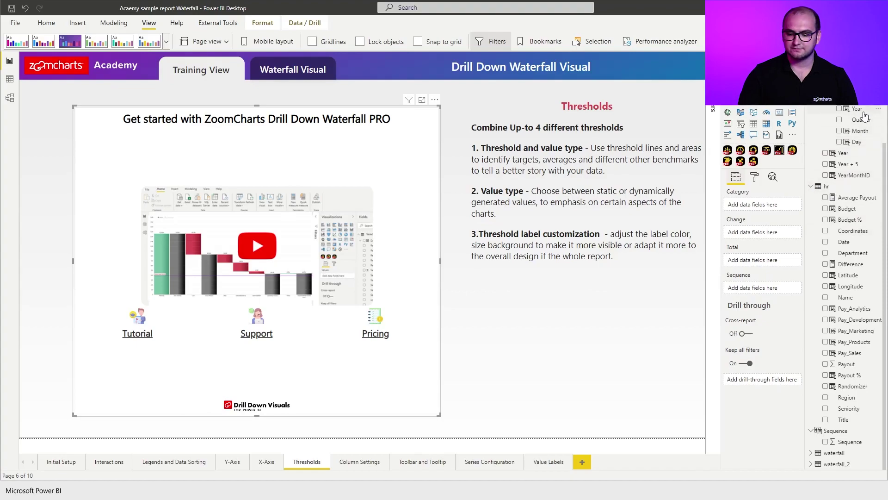
left_click_drag(859, 107, 758, 206)
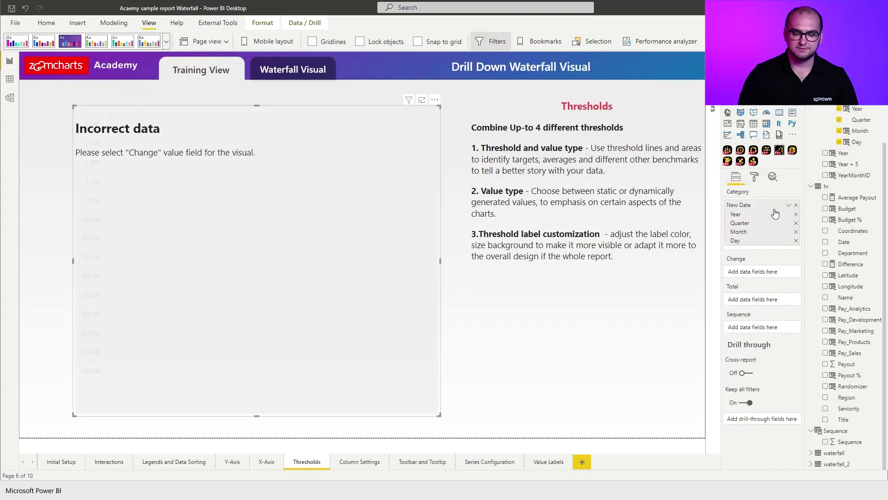
left_click(796, 223)
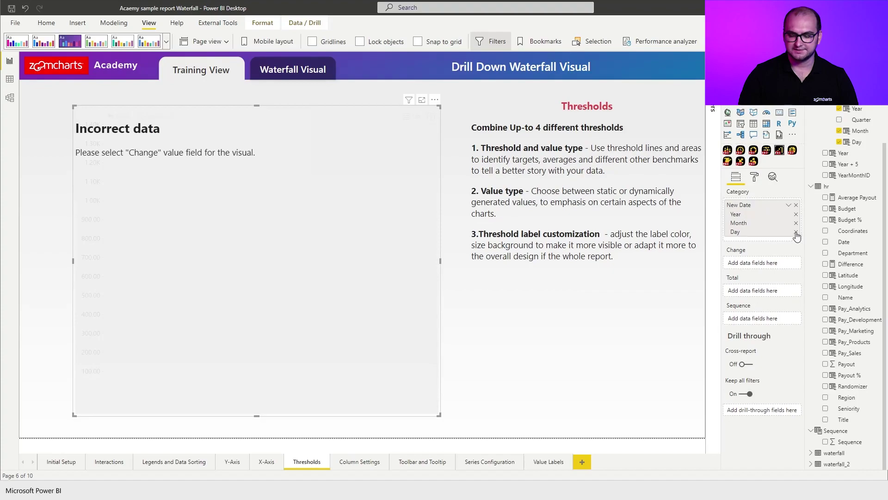
left_click(797, 233)
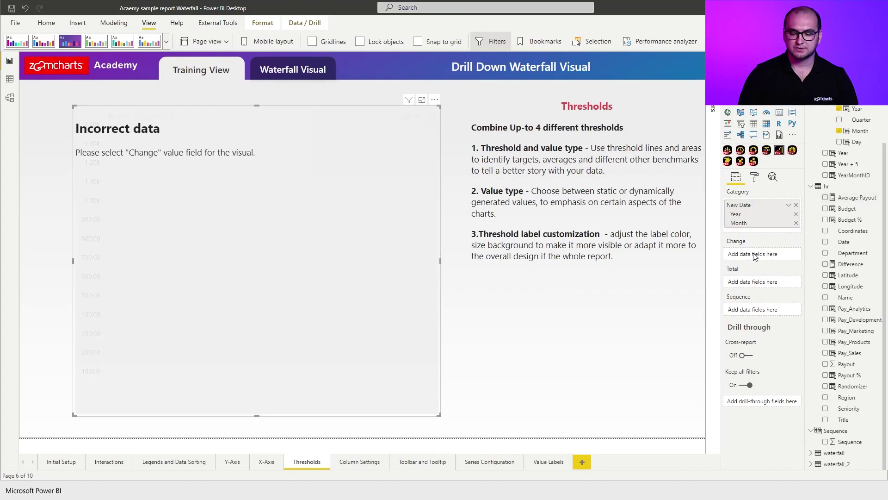
left_click_drag(851, 266, 766, 254)
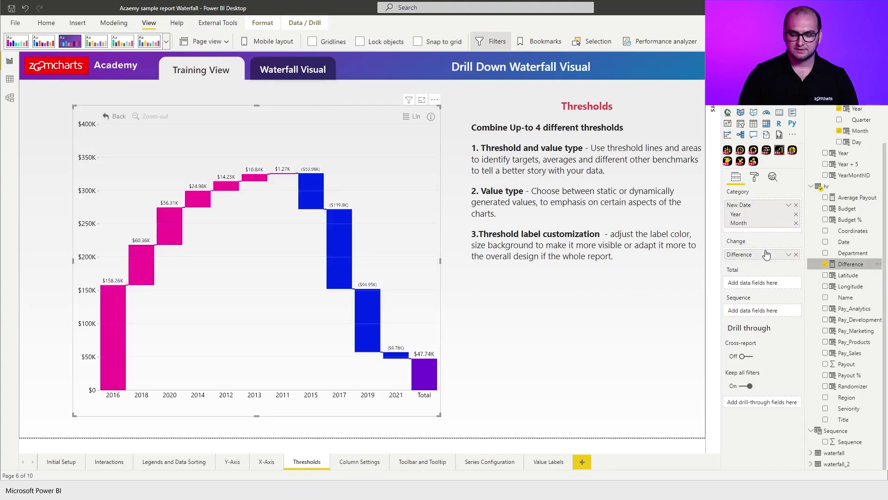
left_click_drag(848, 442, 750, 311)
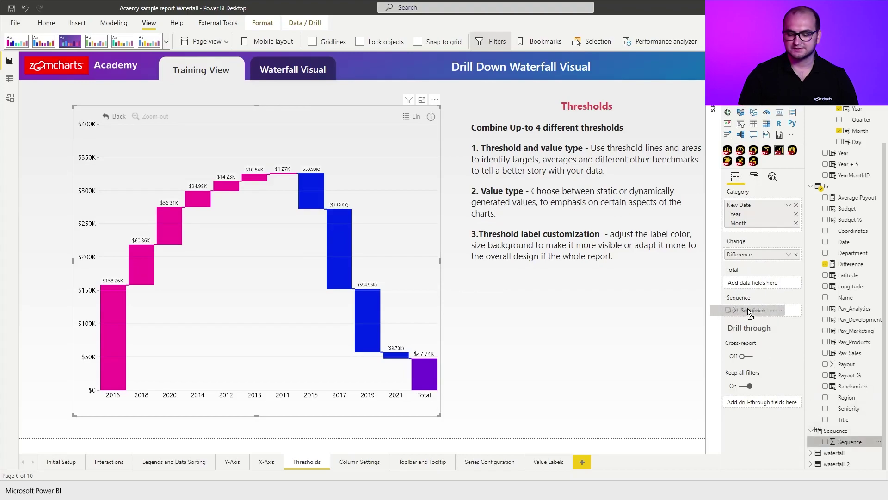
Switch Thresholds on and expand the card, keeping a Line threshold type and Constant value type
left_click(755, 178)
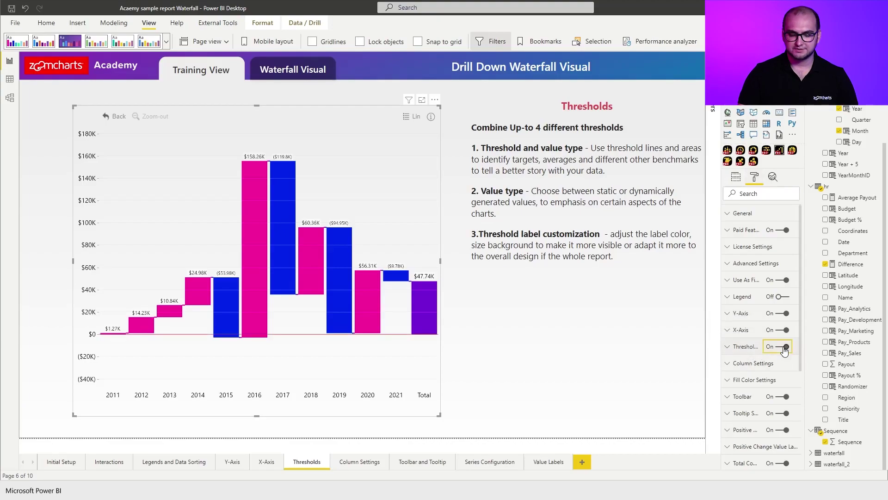
left_click(748, 348)
scroll(754, 281, "down", 1)
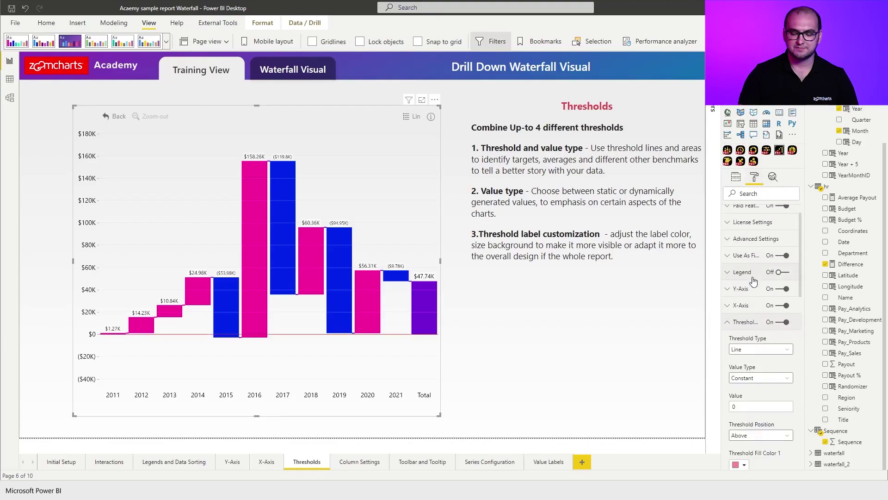
scroll(753, 280, "down", 3)
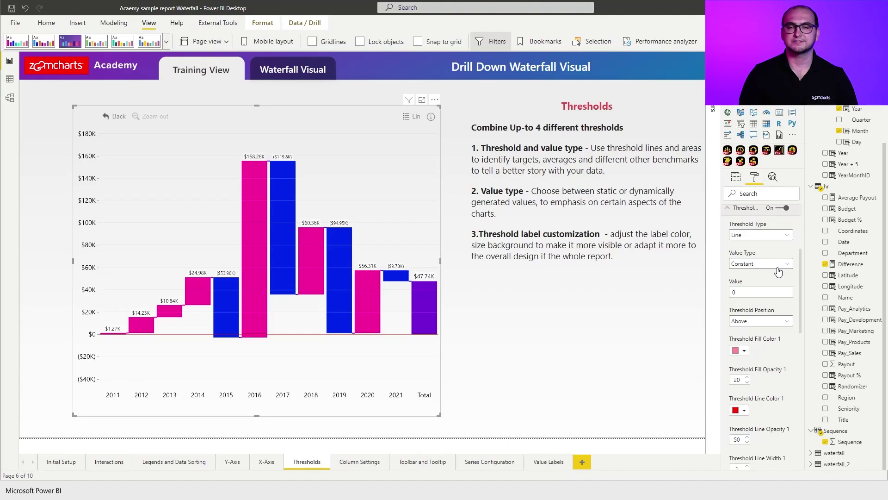
left_click(780, 236)
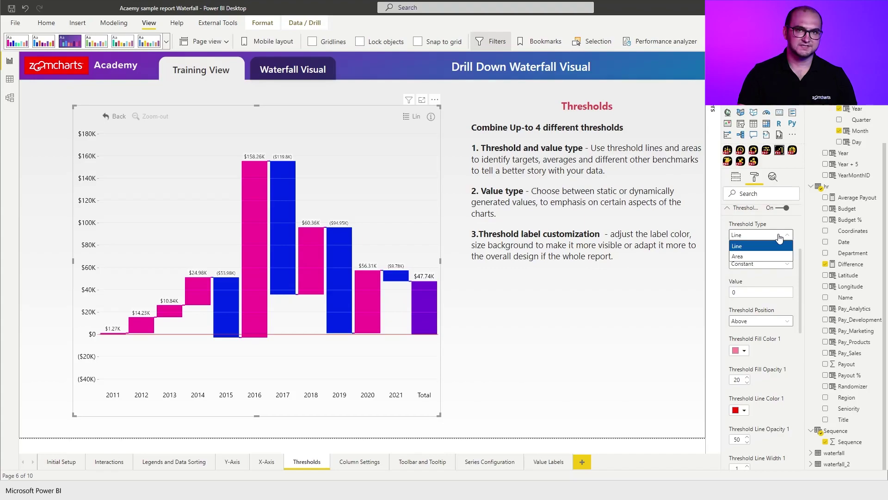
left_click(780, 236)
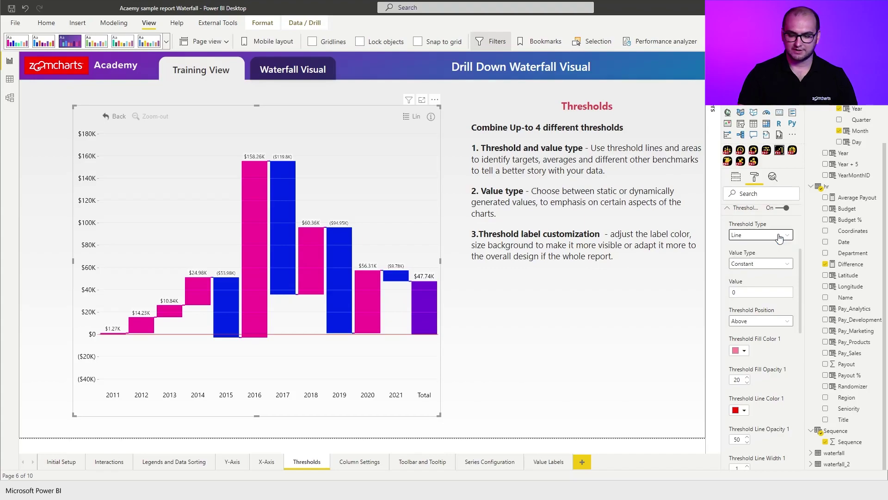
left_click(757, 267)
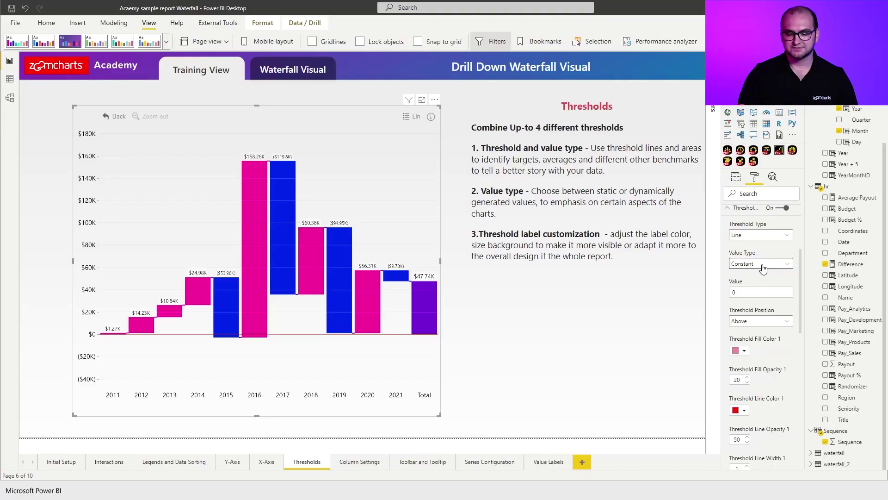
Set the threshold value to 80000 with a black line, opacity 100 and width 2
key("Tab")
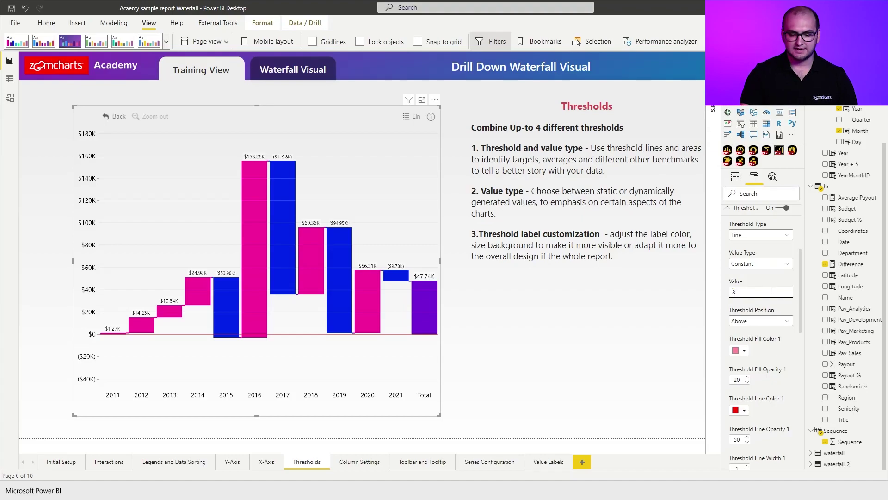
key("Return")
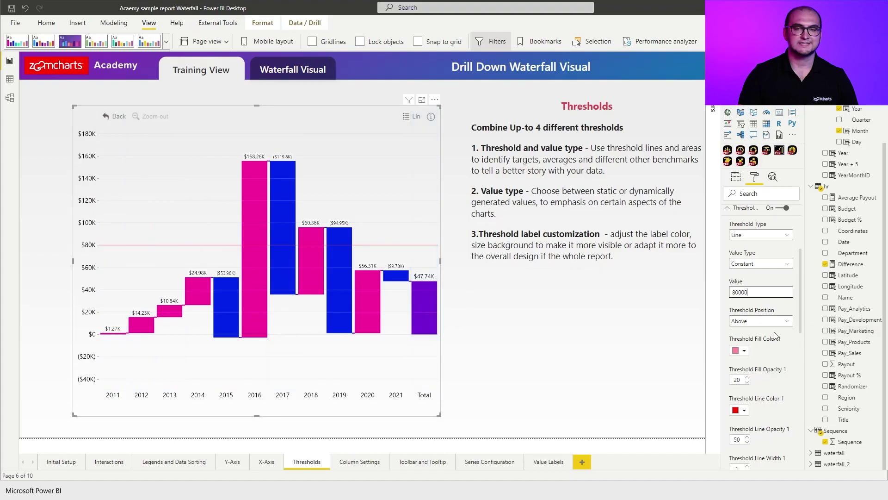
scroll(769, 338, "down", 2)
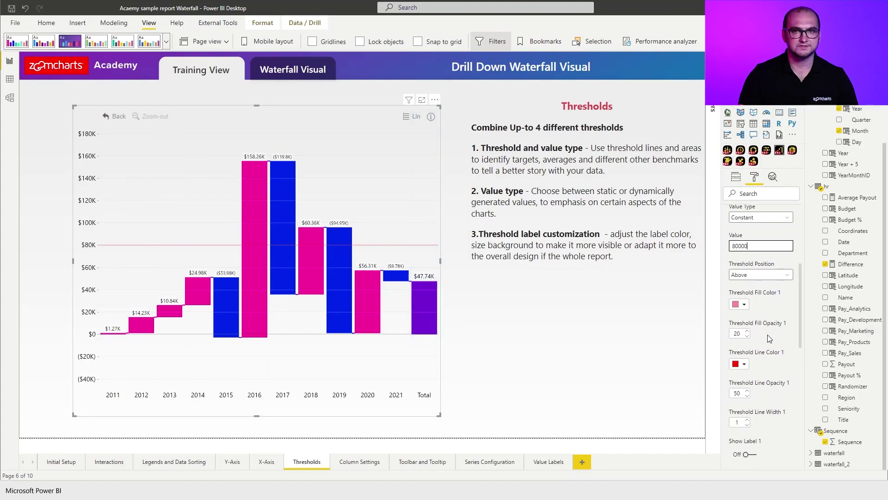
left_click(739, 364)
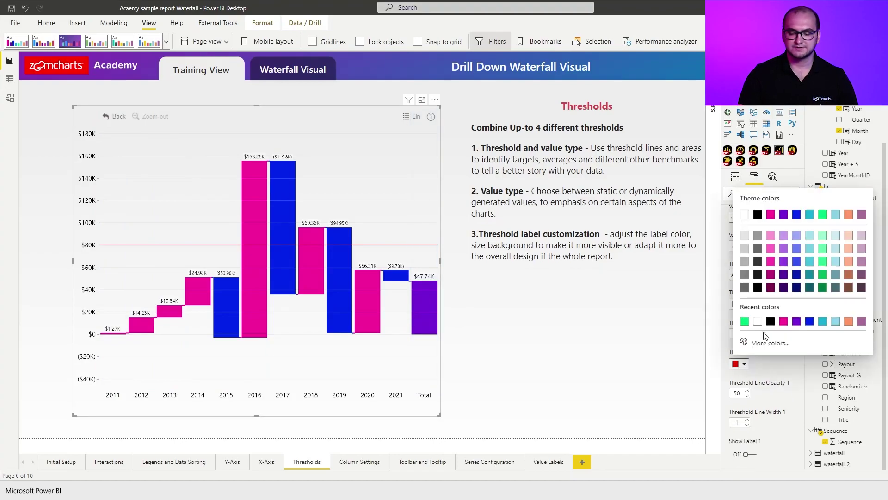
left_click(771, 322)
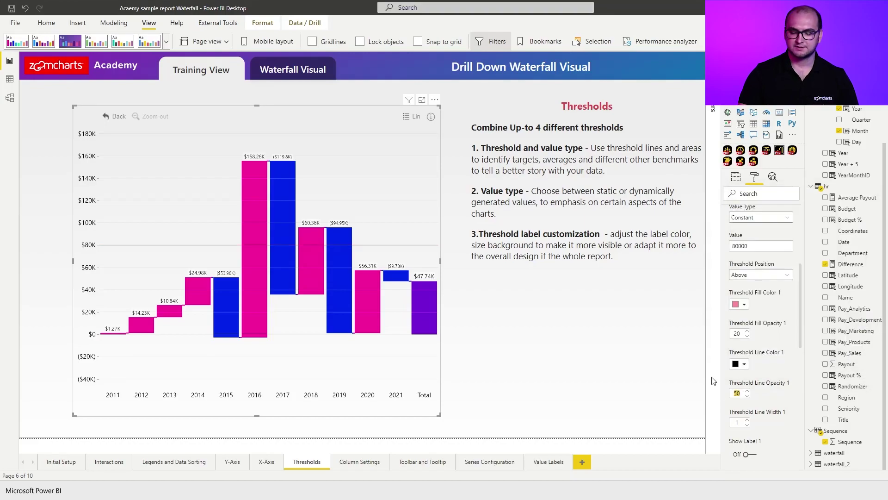
type("100")
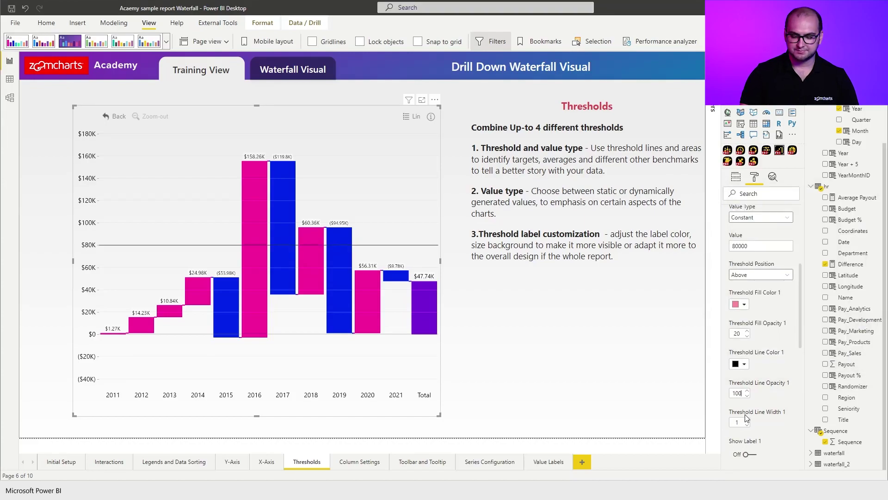
left_click(747, 420)
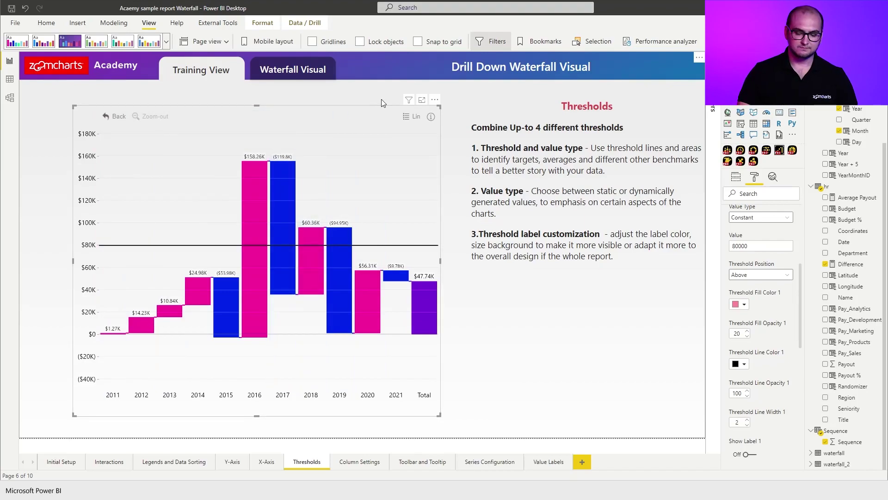
Turn on Show Label 1 with label type 'Text, Value' and the text 'Random threshold'
scroll(770, 309, "down", 3)
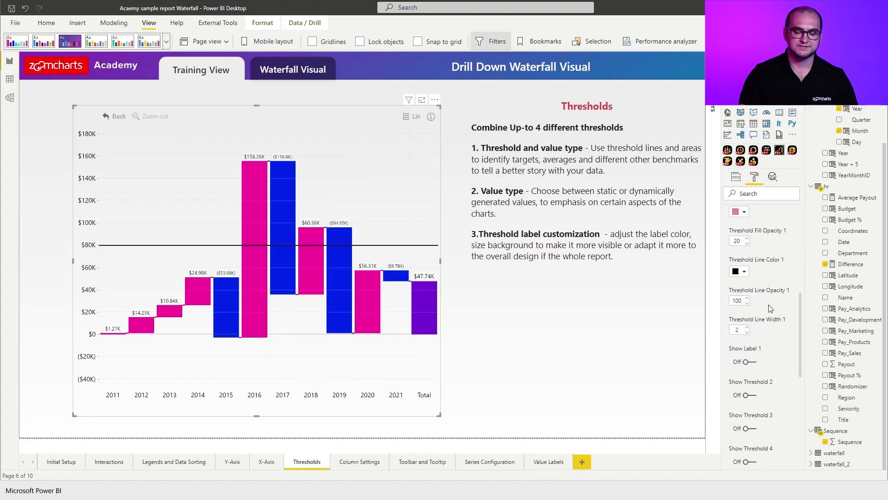
scroll(760, 352, "down", 2)
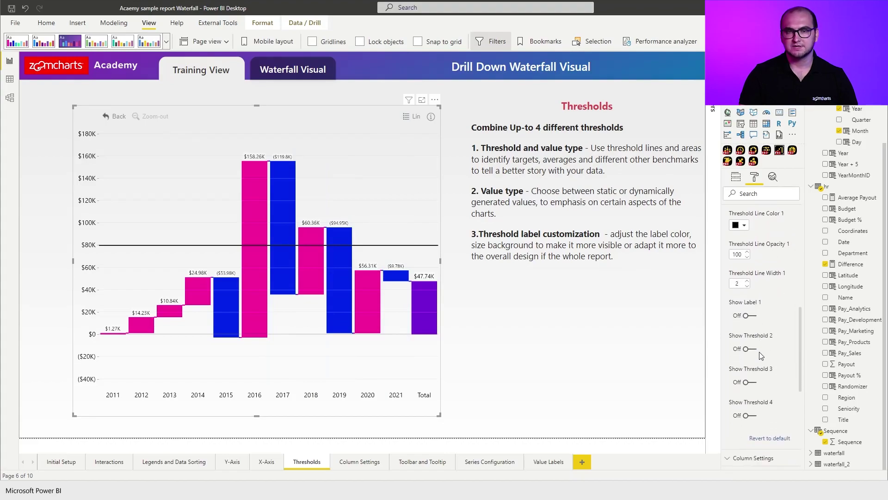
left_click(750, 315)
scroll(765, 277, "down", 2)
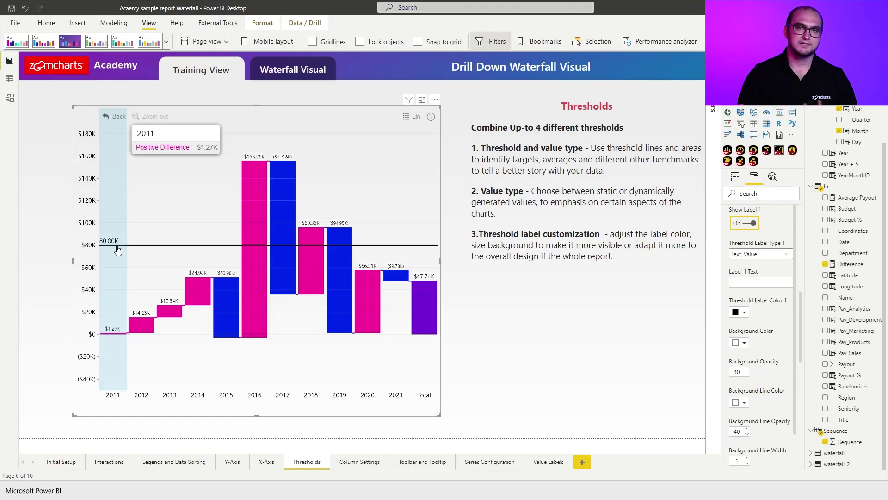
left_click(774, 254)
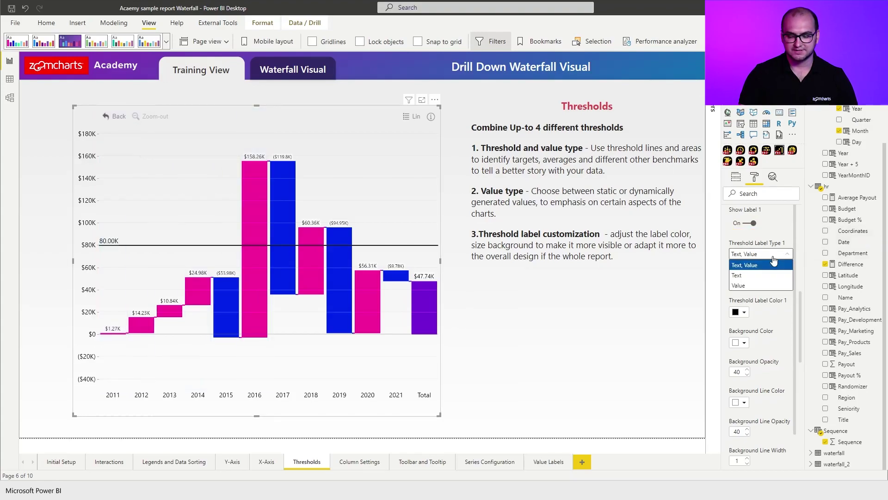
left_click(750, 270)
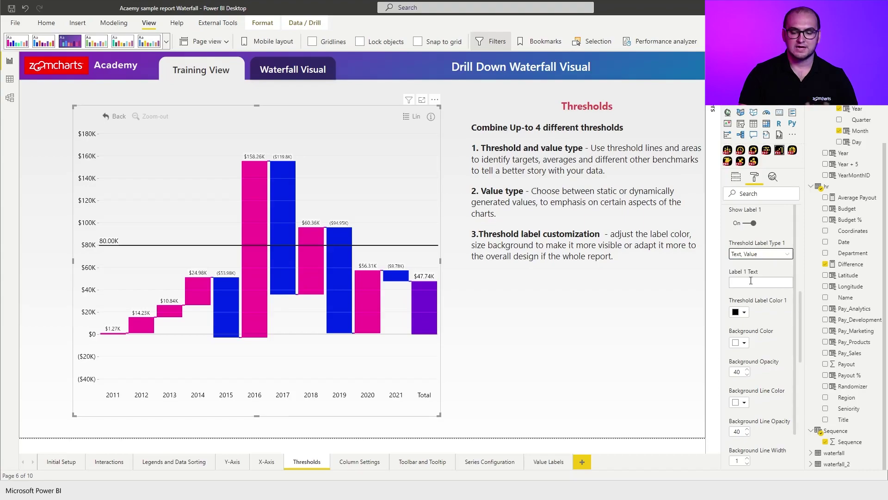
left_click(758, 281)
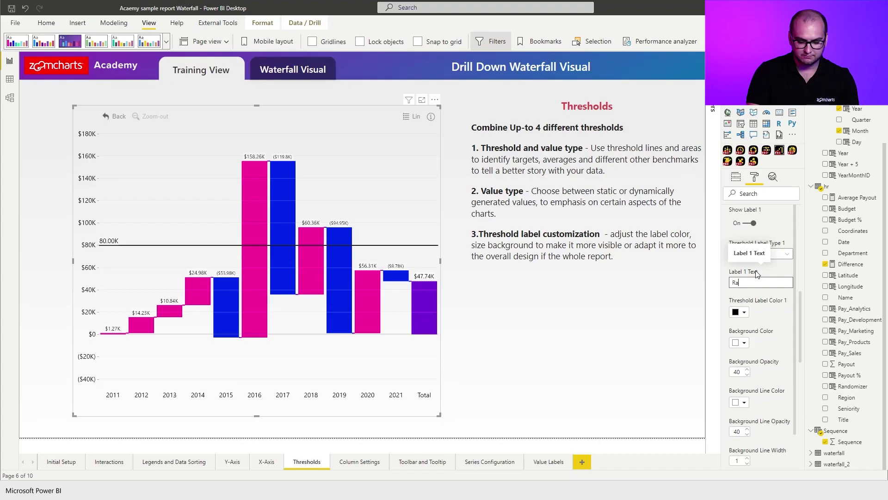
type("Random threshold")
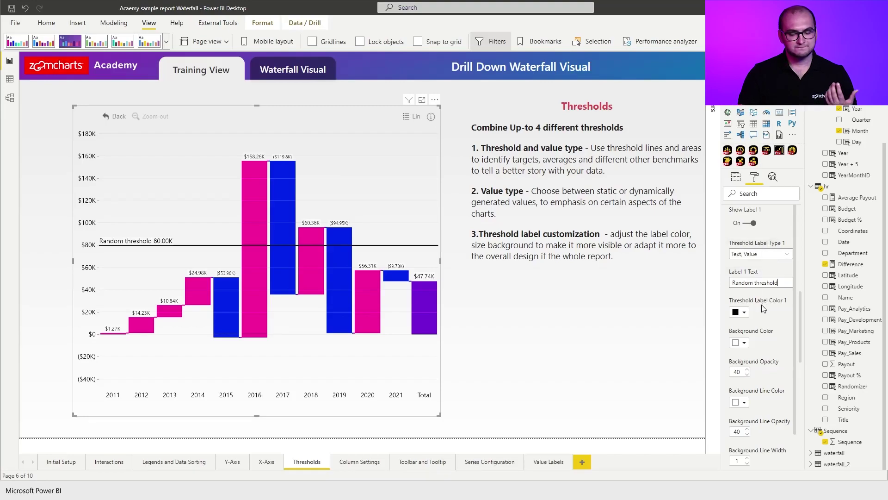
scroll(763, 308, "down", 1)
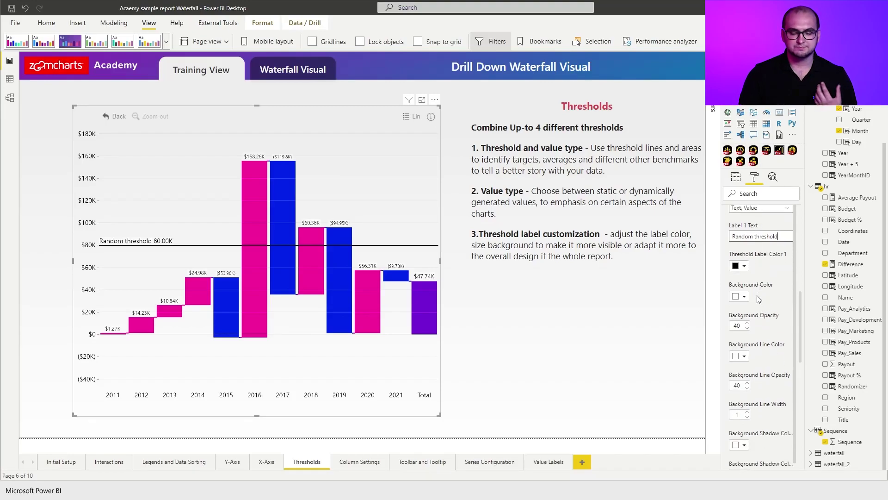
scroll(758, 301, "down", 2)
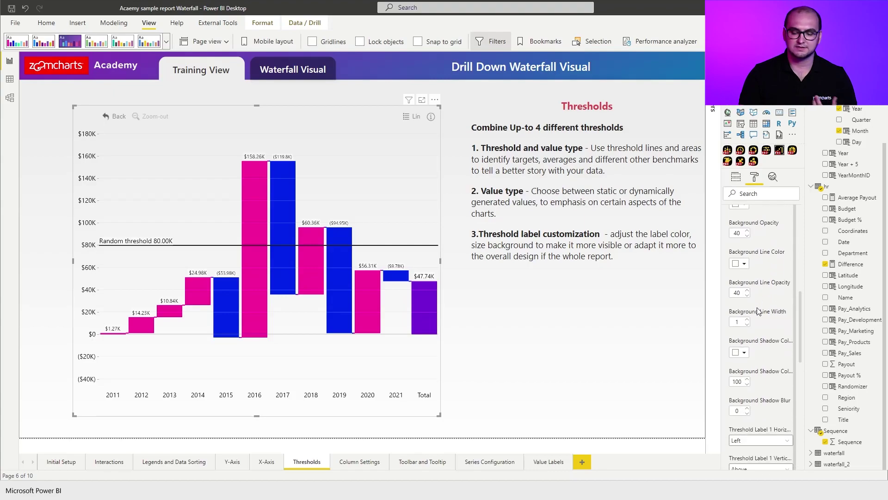
scroll(758, 311, "down", 1)
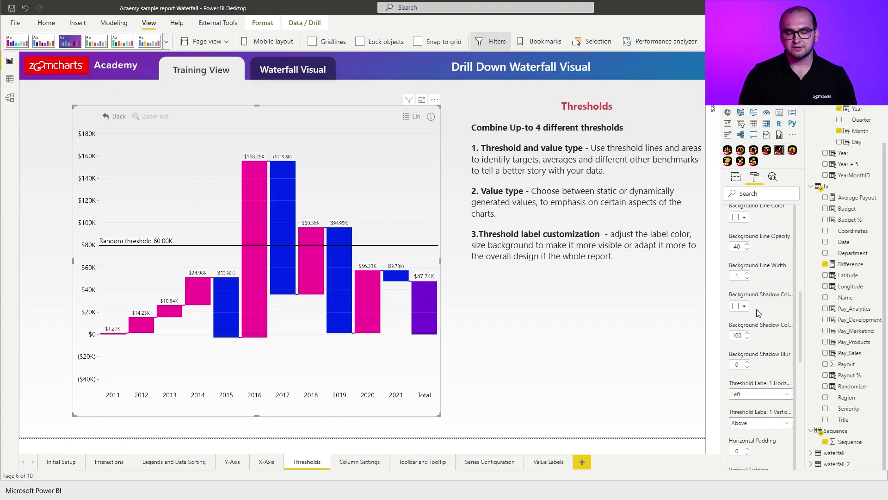
scroll(757, 331, "down", 1)
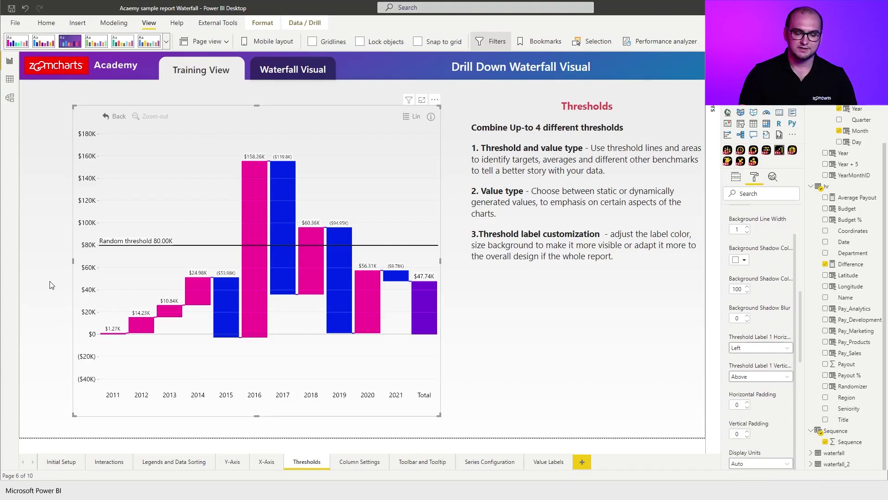
left_click(738, 352)
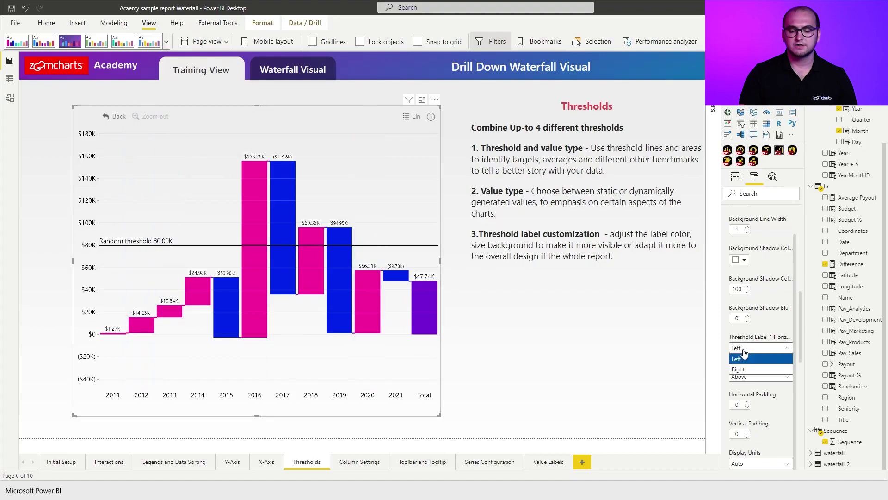
left_click(744, 370)
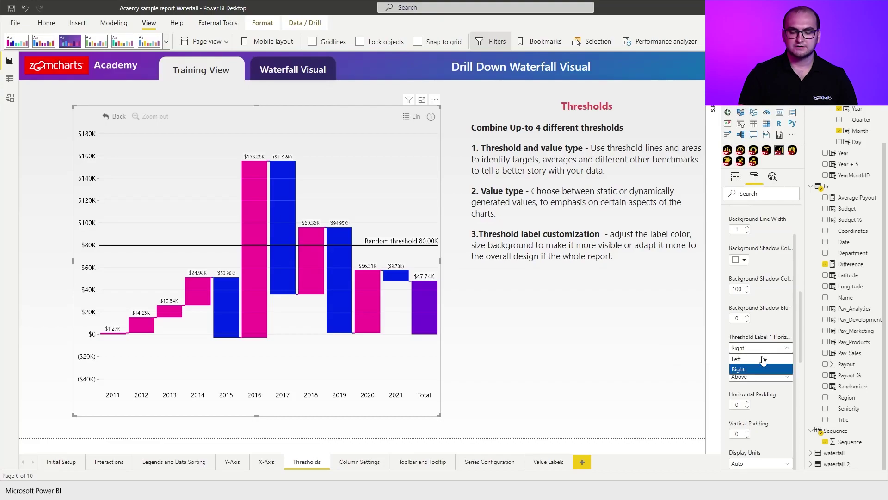
left_click(762, 358)
left_click(774, 379)
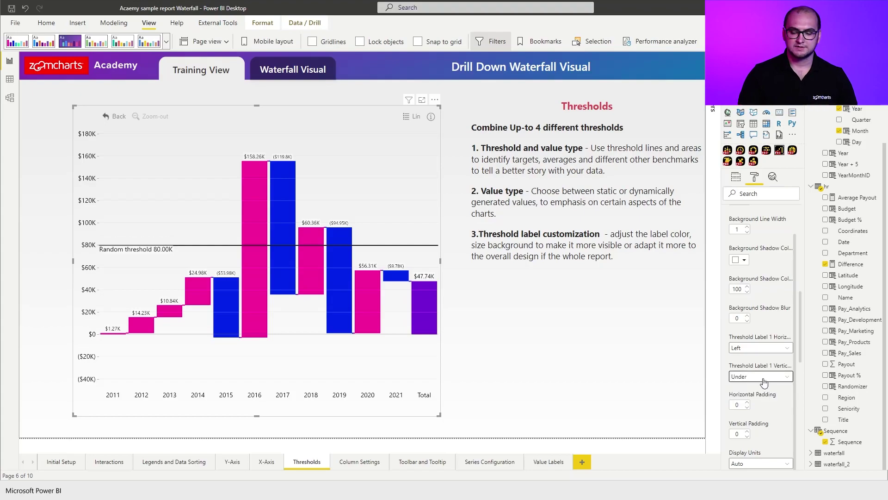
left_click(763, 376)
left_click(759, 389)
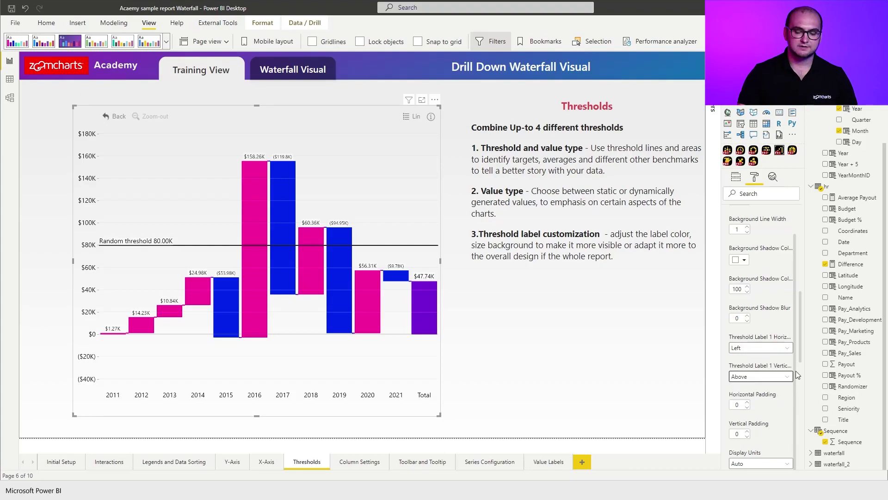
scroll(770, 372, "down", 1)
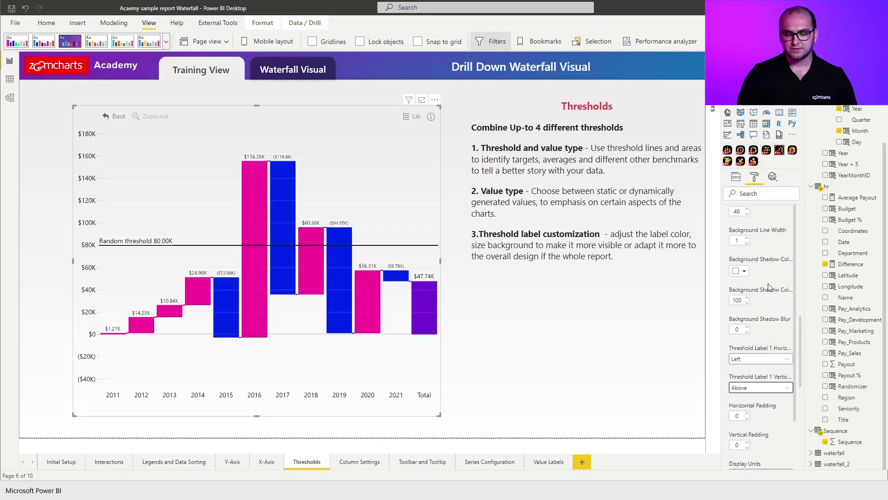
Change threshold 1 to an Area type with Value To 80000 and hide its label
scroll(769, 287, "up", 6)
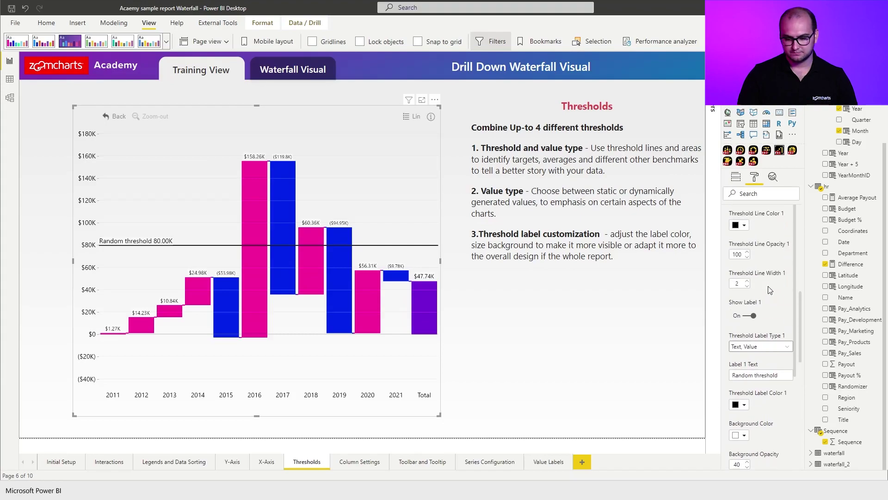
scroll(768, 286, "up", 5)
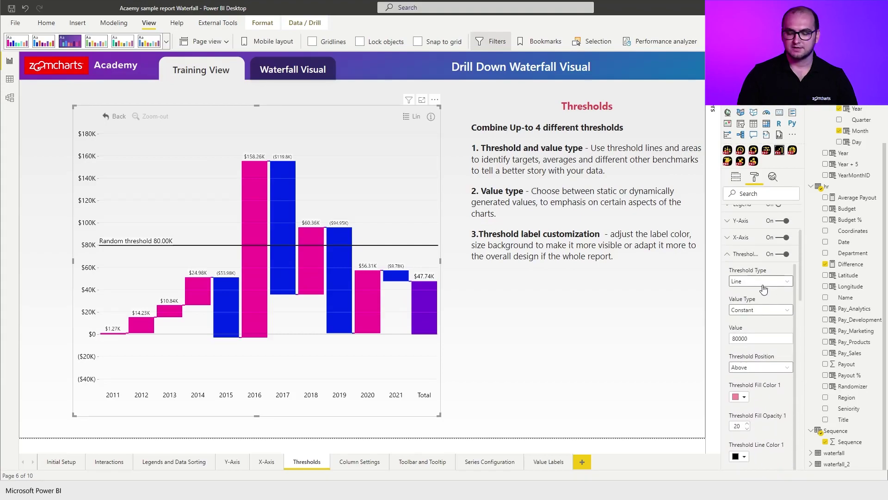
left_click(763, 288)
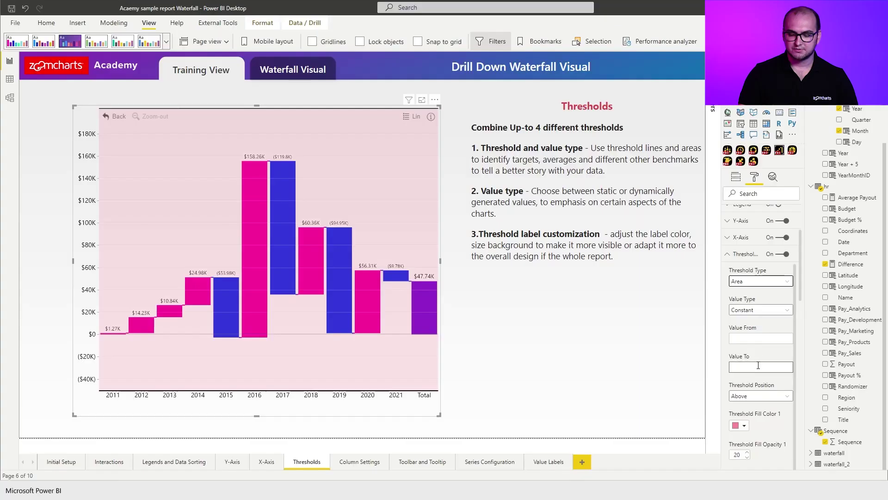
left_click(759, 366)
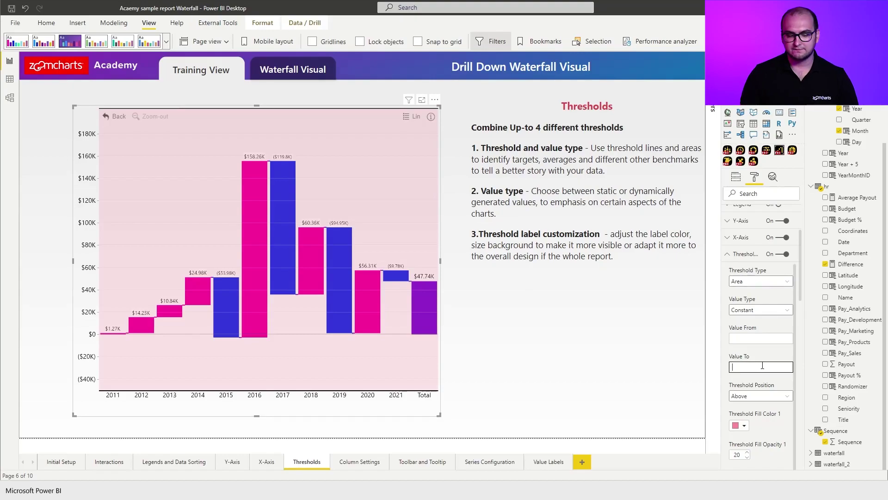
type("80")
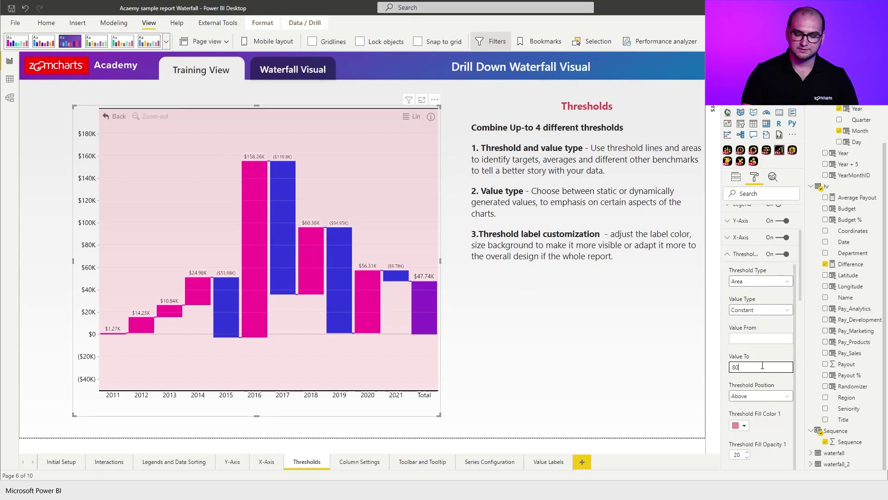
type("000")
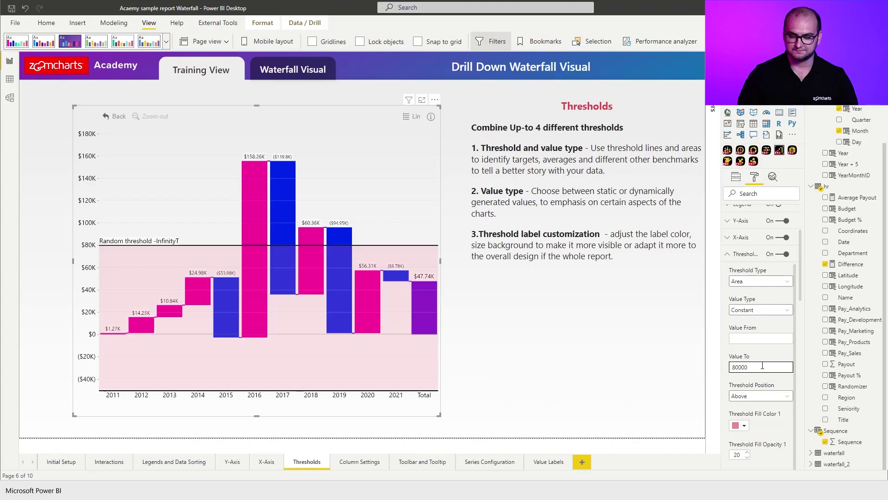
scroll(770, 377, "down", 5)
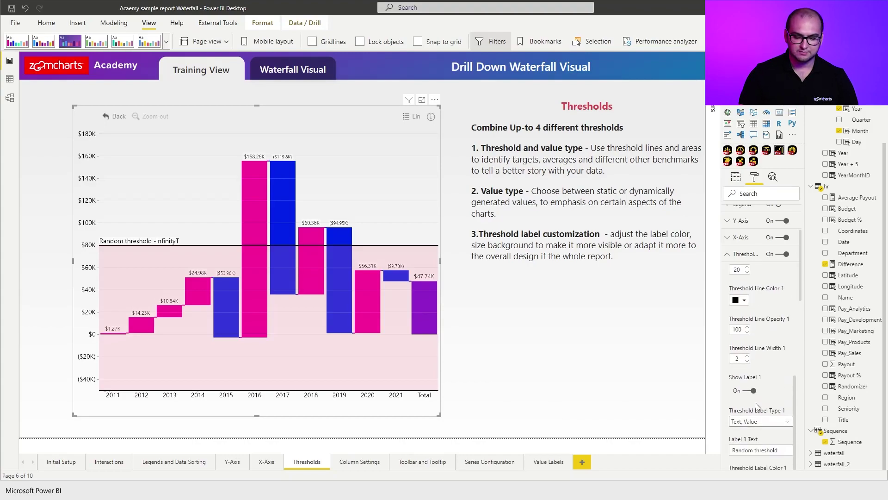
left_click(753, 391)
scroll(760, 335, "up", 5)
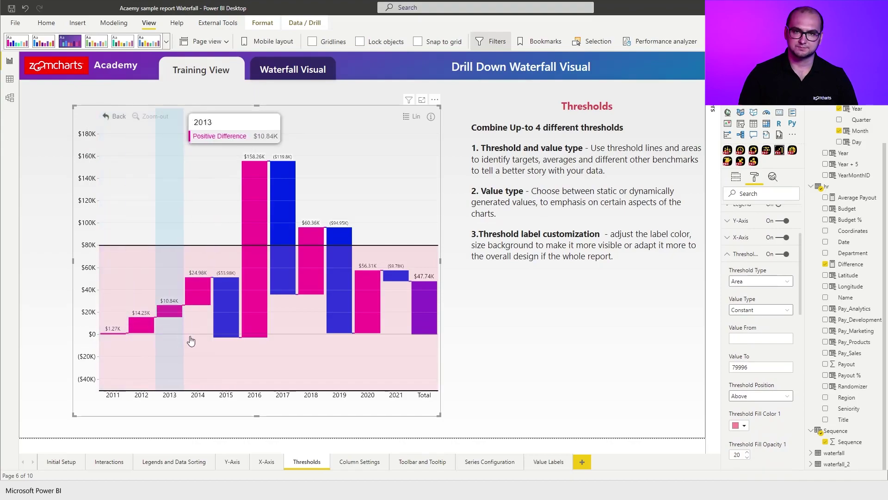
scroll(758, 335, "down", 5)
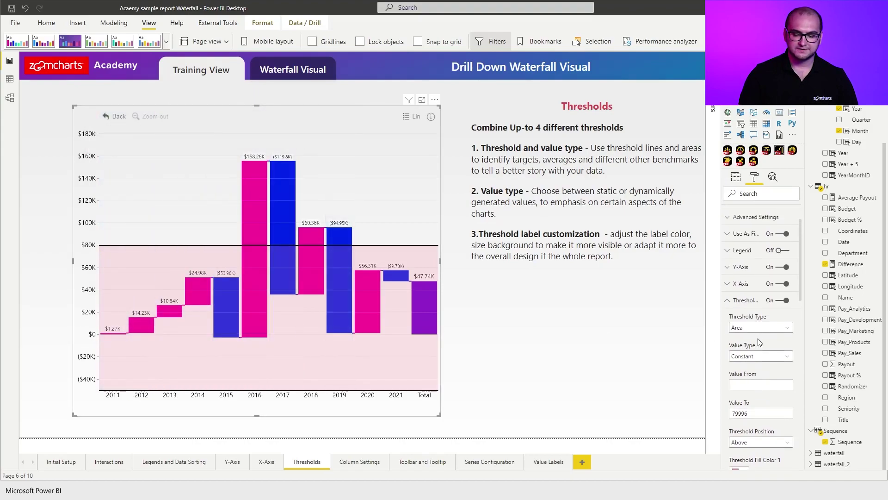
Turn on a second threshold as an Area with Value From 79999
left_click(747, 378)
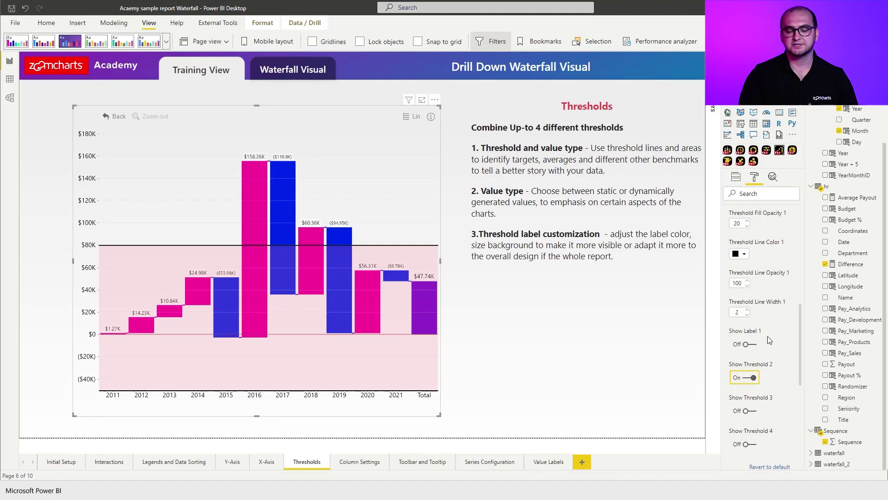
scroll(772, 327, "down", 2)
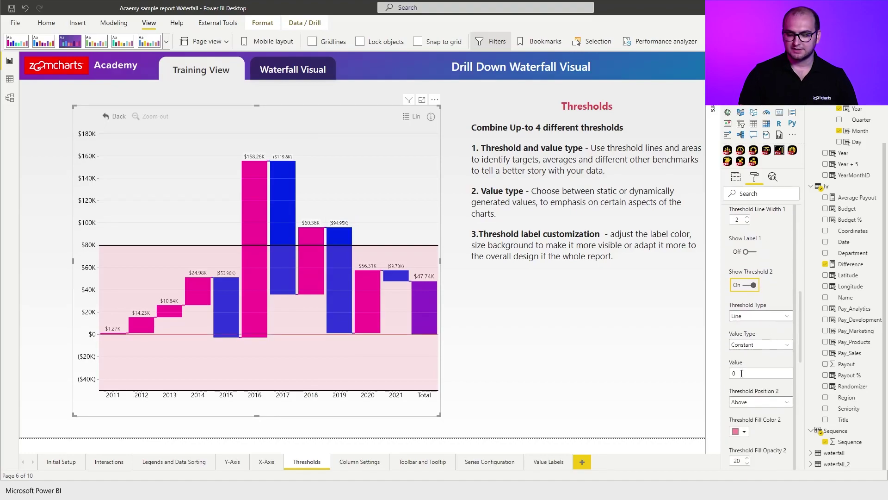
left_click(742, 317)
left_click(739, 337)
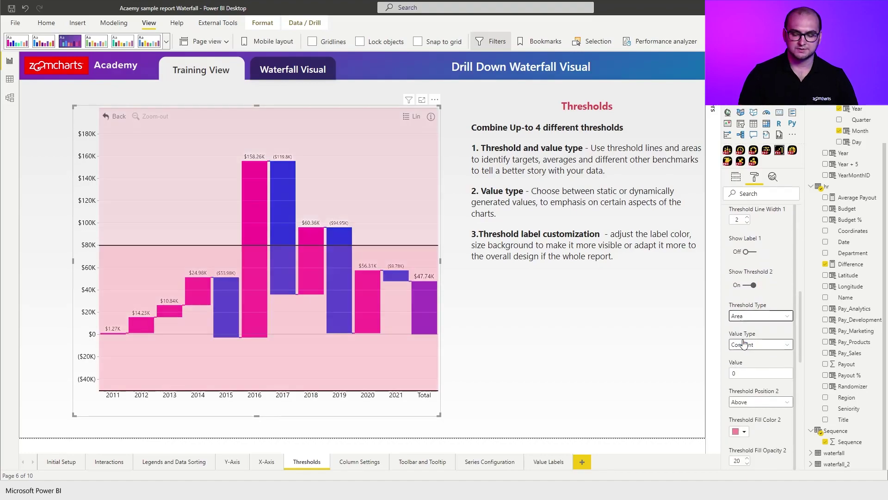
left_click(745, 372)
type("80")
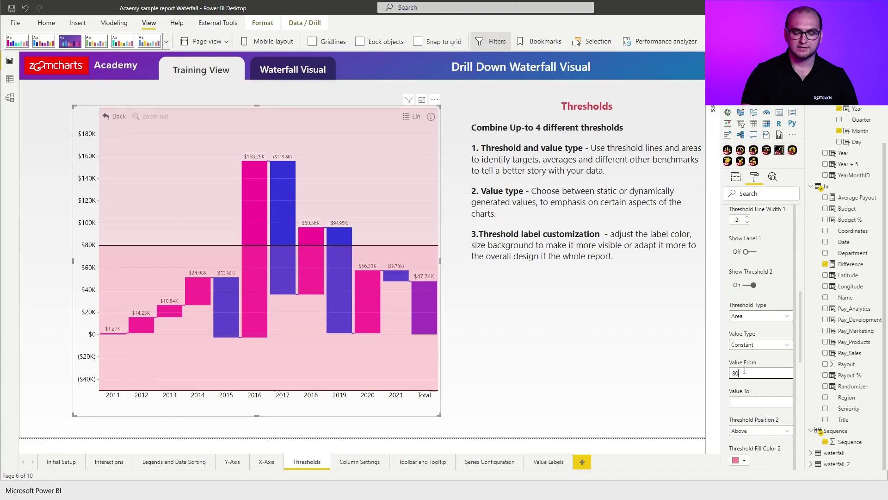
type("000")
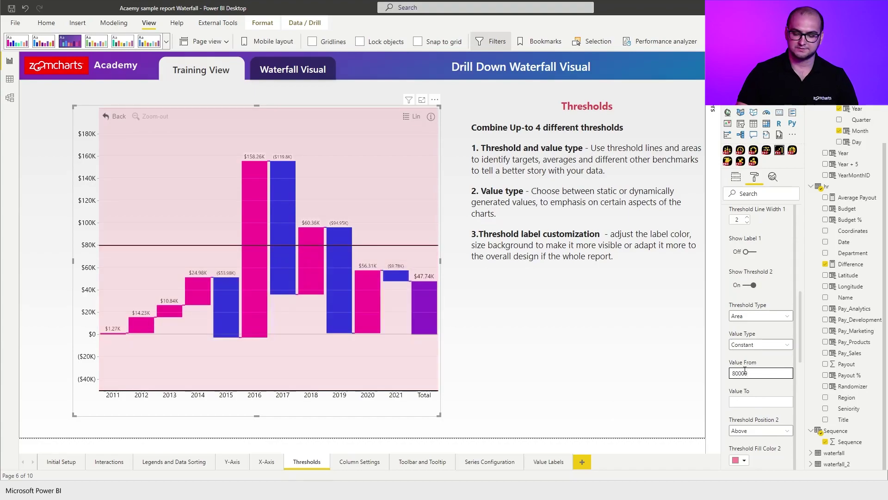
scroll(770, 277, "down", 2)
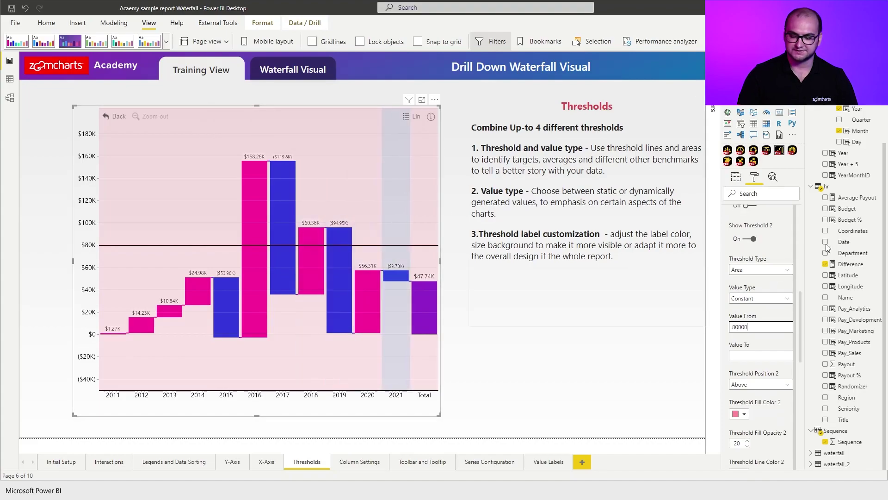
double_click(761, 327)
type("79999")
Fill the second threshold area green and set Threshold Position 2 to Under
scroll(758, 398, "down", 3)
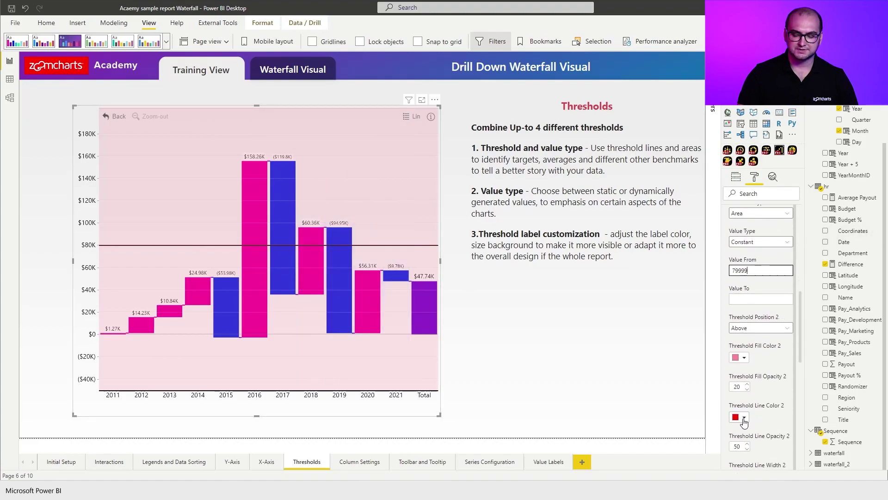
left_click(740, 358)
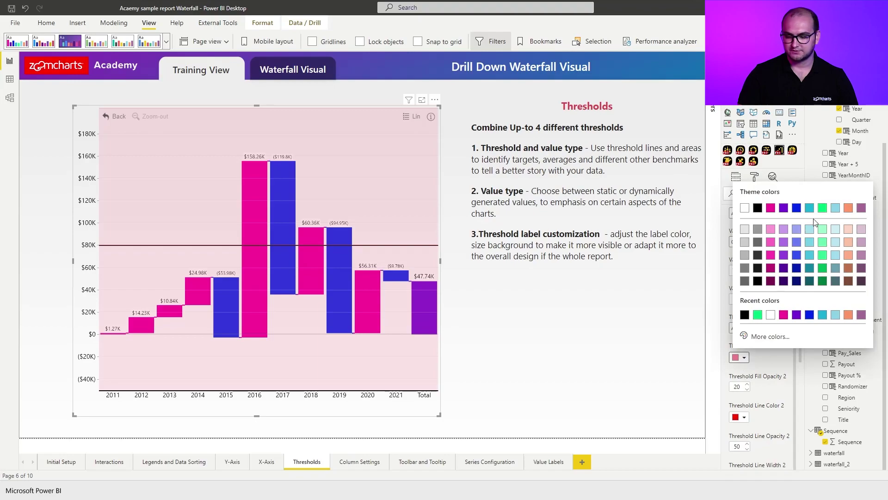
left_click(823, 209)
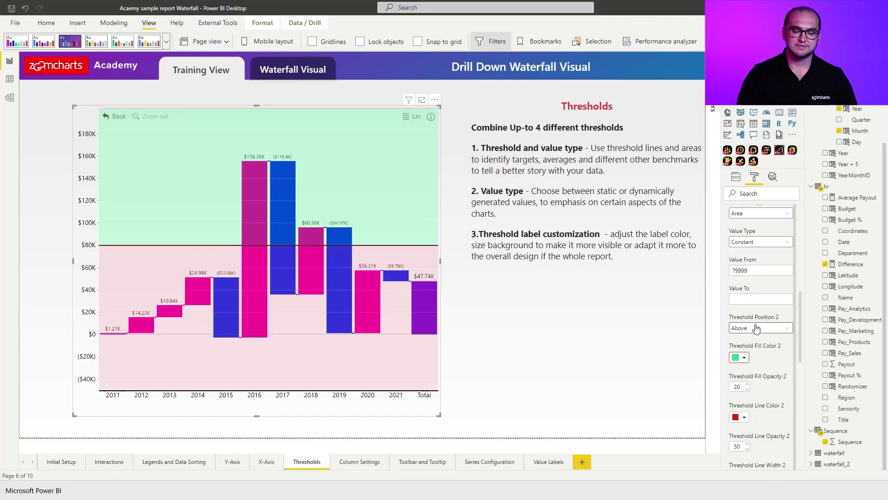
left_click(759, 329)
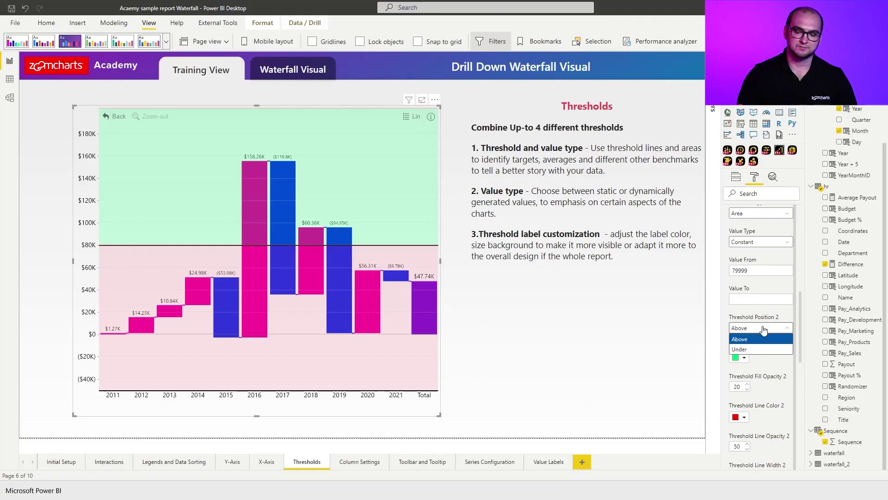
left_click(762, 350)
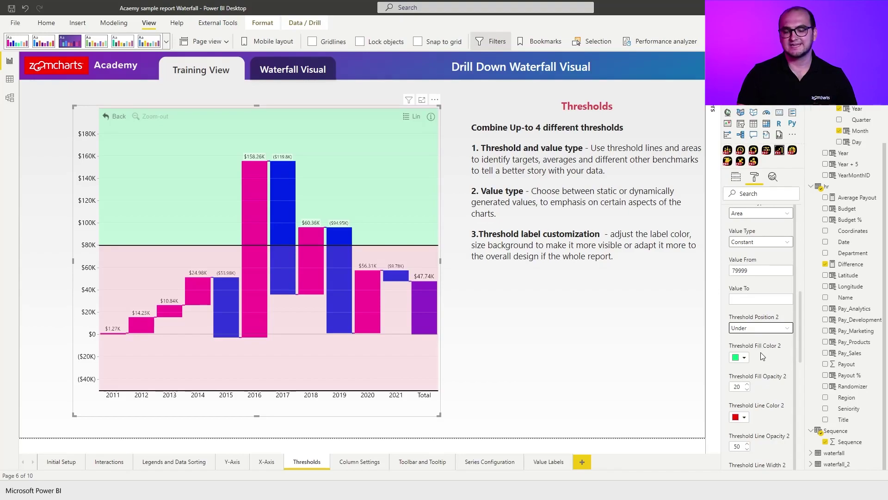
Turn on Show Threshold 3 using the Last value of Series 2
scroll(762, 357, "down", 4)
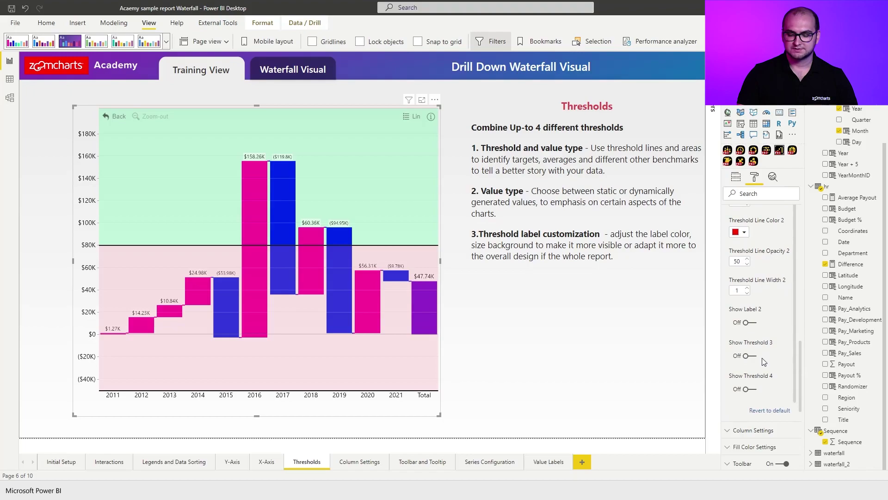
left_click(750, 356)
scroll(762, 335, "down", 3)
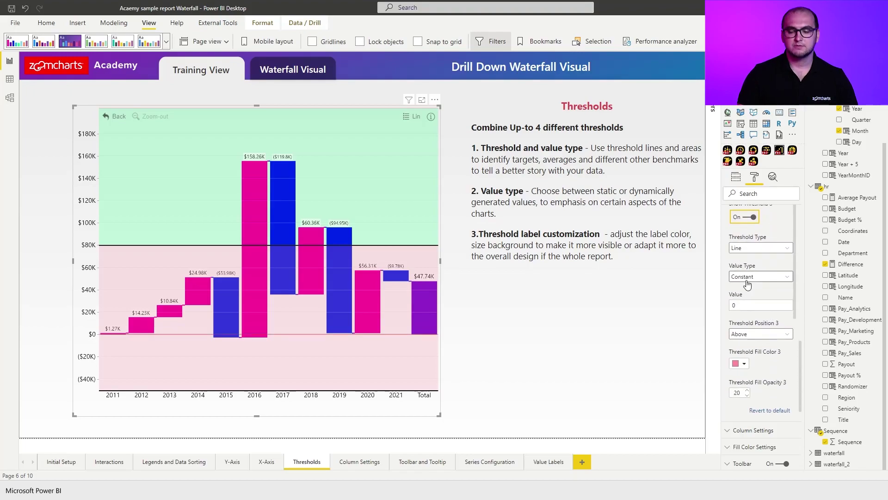
left_click(747, 277)
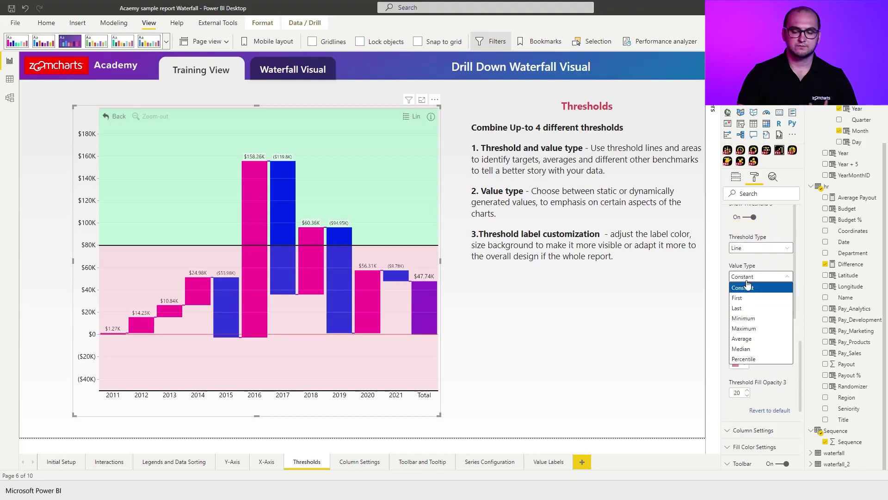
left_click(741, 308)
left_click(746, 307)
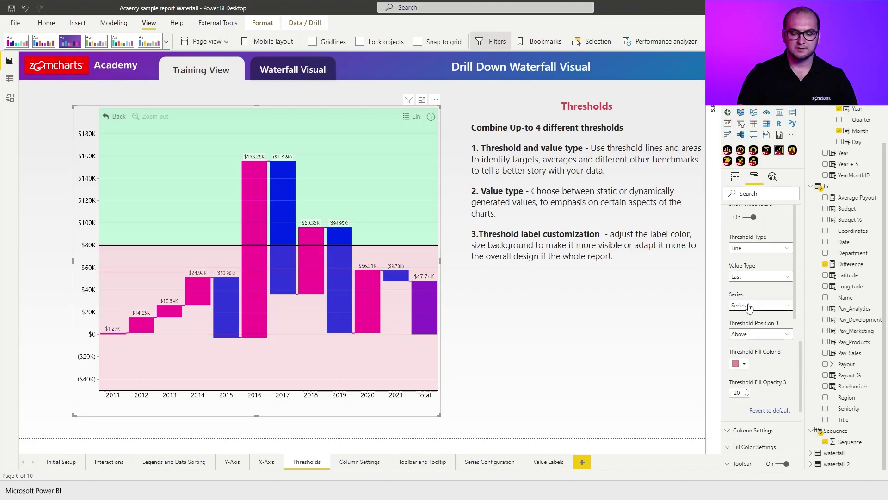
left_click(753, 327)
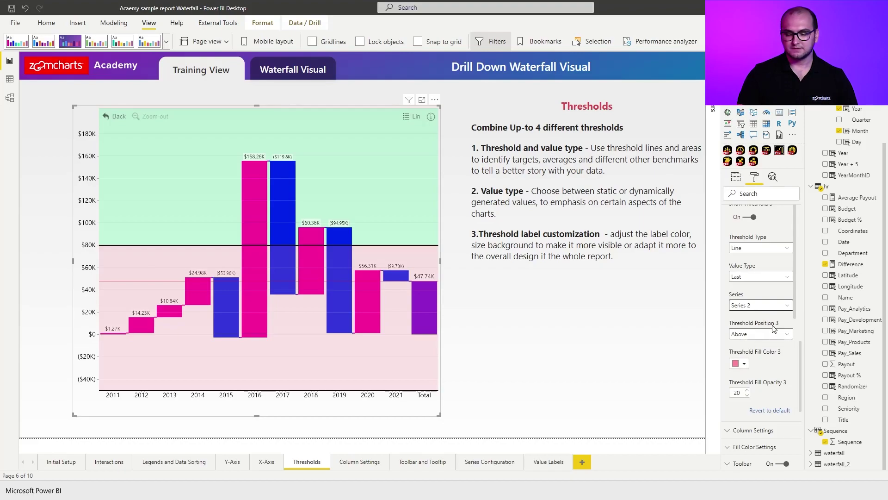
Make the third threshold line black with width 4 and opacity 100
scroll(768, 331, "down", 2)
left_click(745, 332)
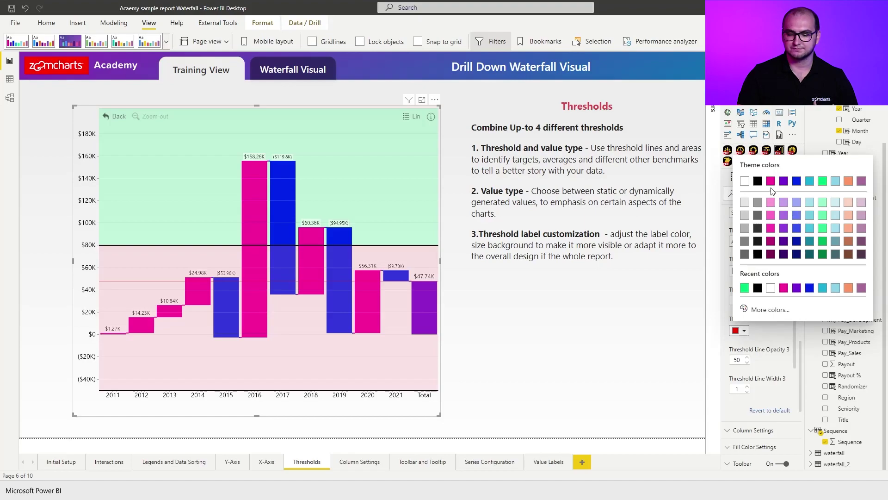
left_click(759, 182)
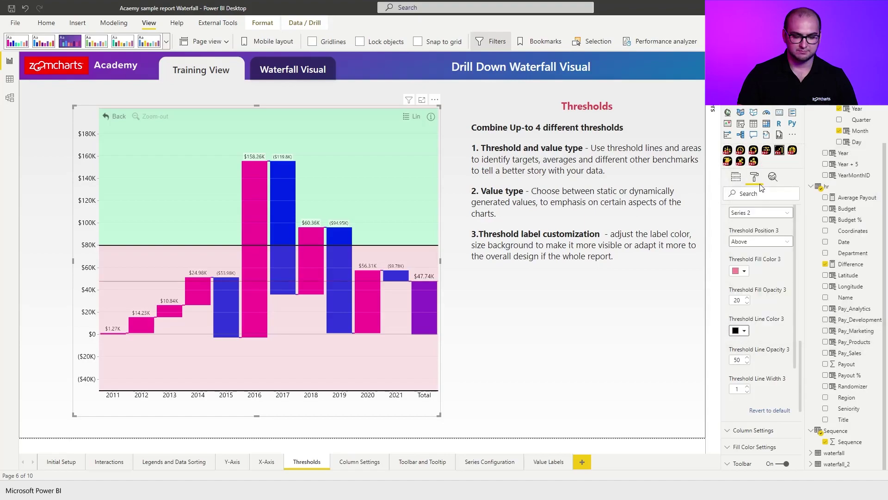
left_click(746, 392)
type("4")
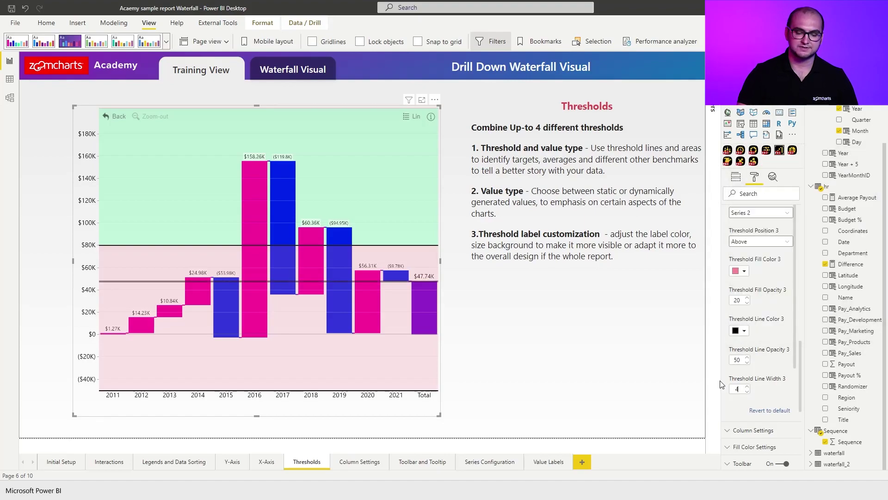
left_click(745, 359)
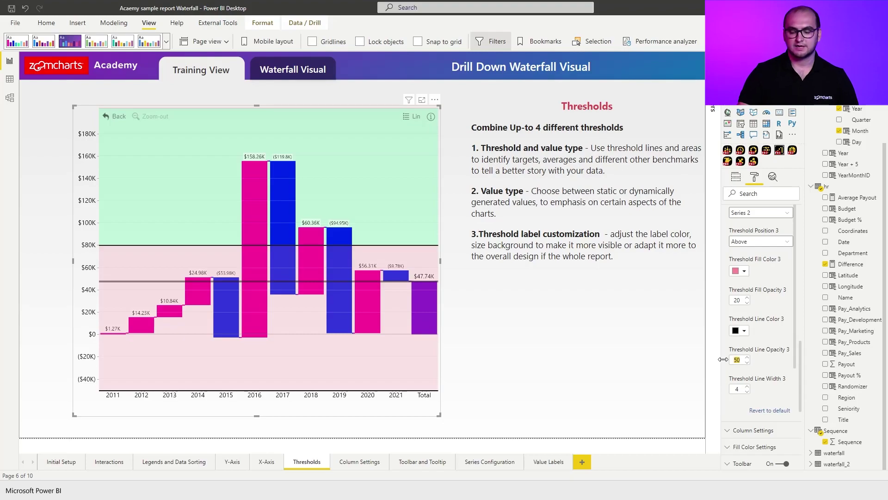
type("100")
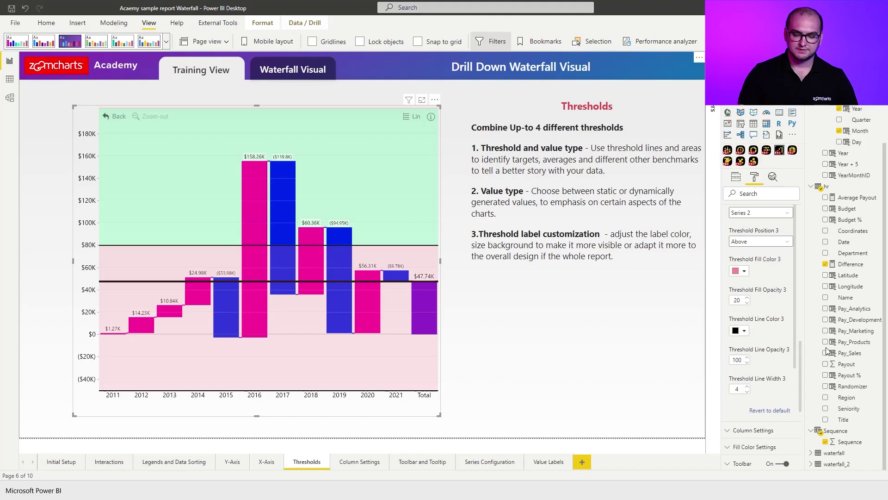
Enable Show Label 3 and enter the label text 'Closing value'
scroll(763, 335, "down", 2)
left_click(750, 355)
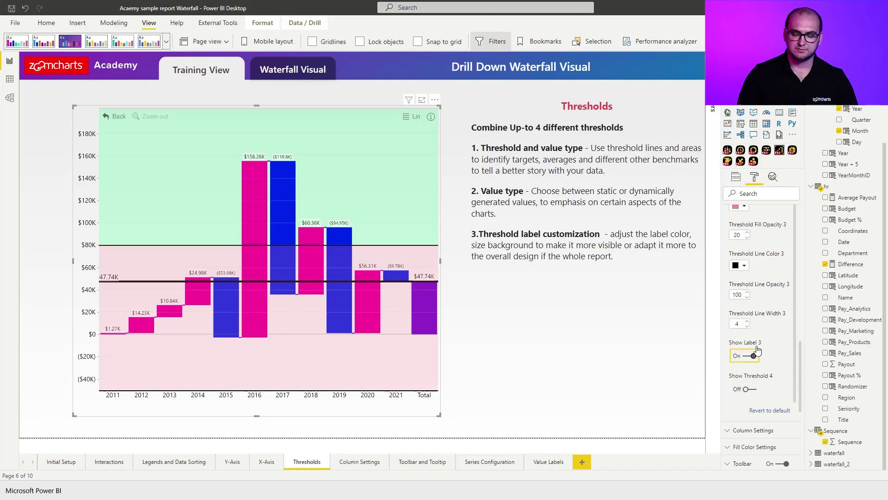
scroll(754, 351, "down", 2)
left_click(746, 355)
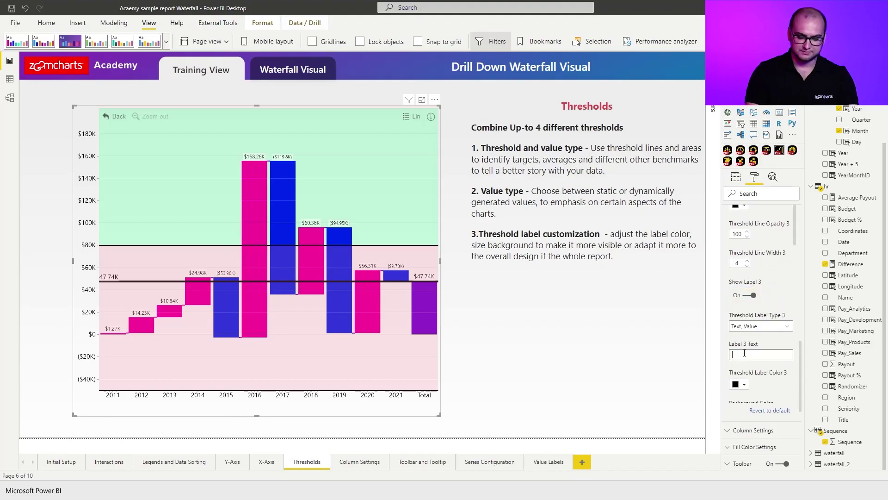
type("Closing v")
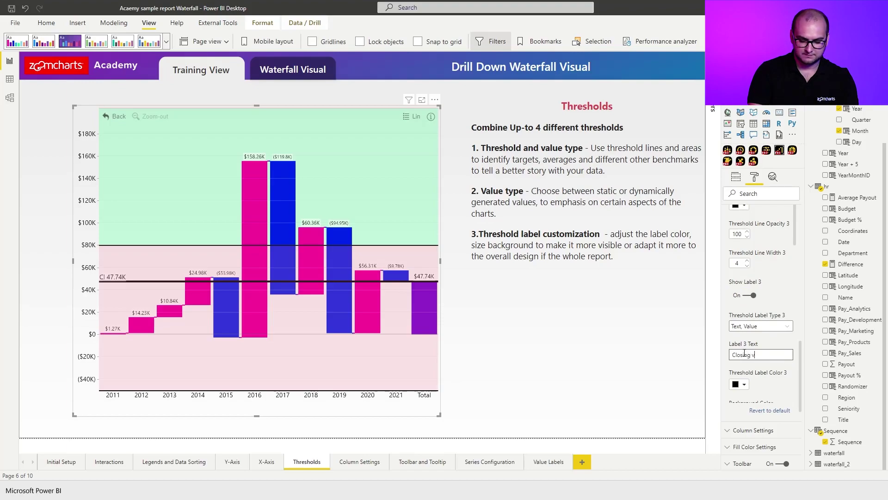
type("alue")
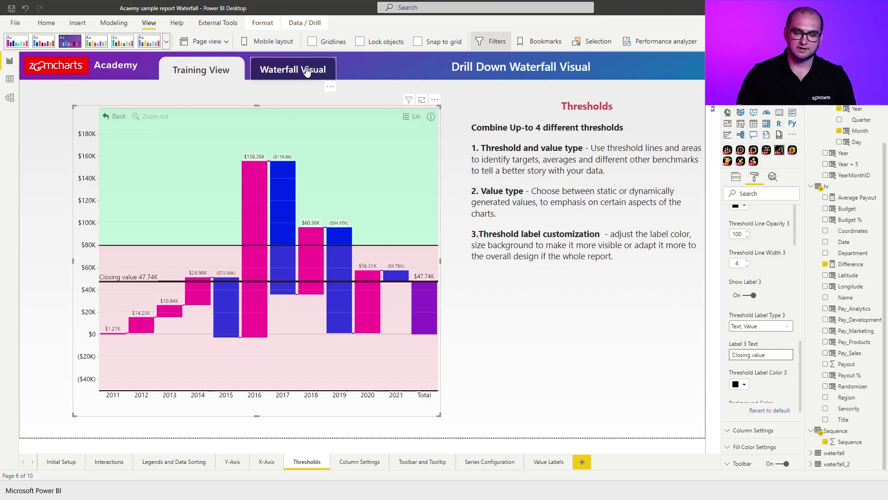
Switch to the Waterfall Visual report page
left_click(307, 73, "ctrl")
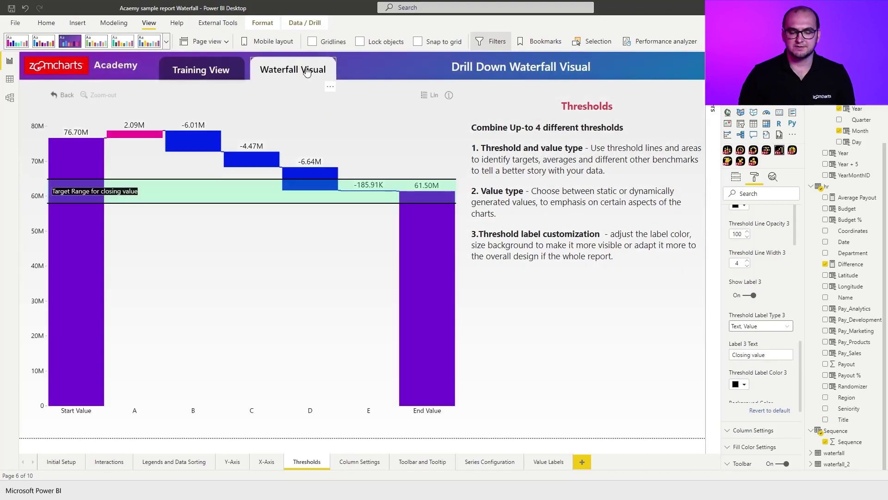